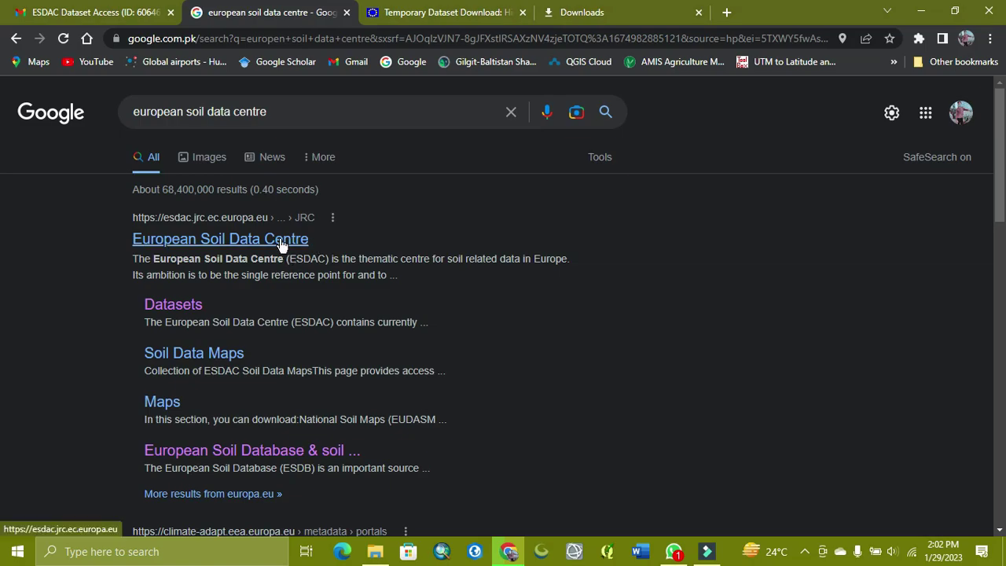
# Open the European Soil Data Centre site from the search results and go to its European Soil Database & soil properties datasets
pyautogui.click(282, 246)
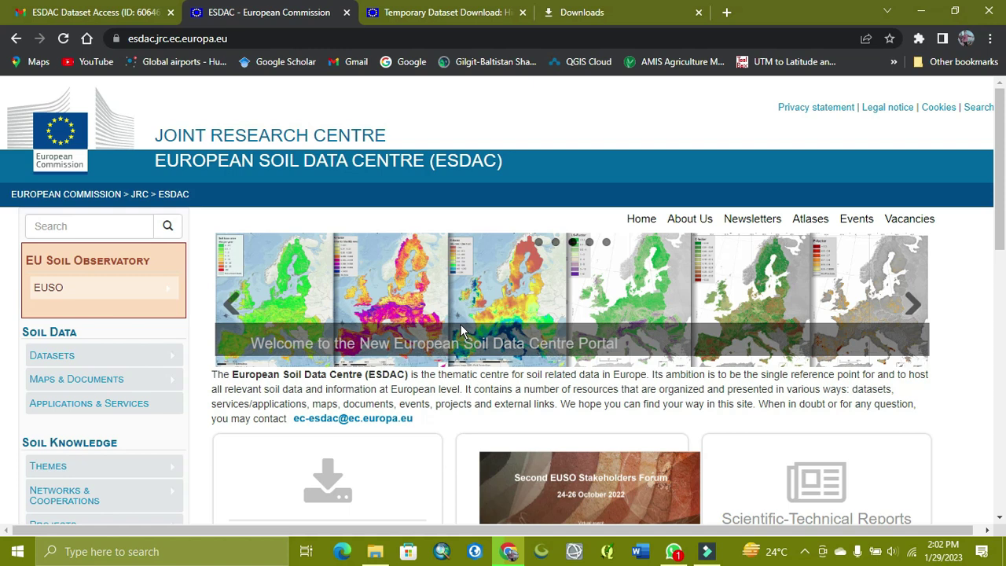
pyautogui.scroll(-4, 460, 325)
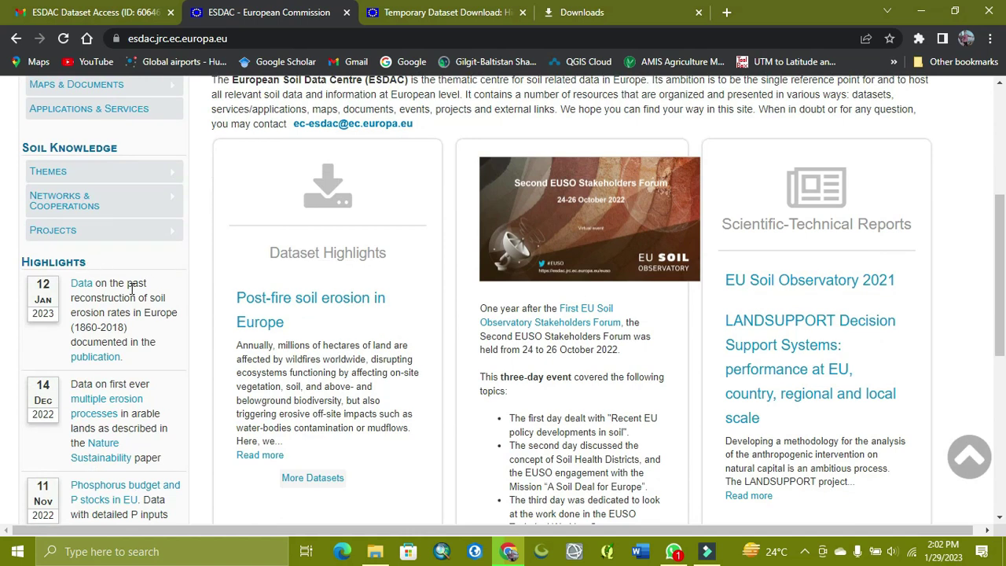
pyautogui.scroll(4, 130, 291)
pyautogui.moveTo(55, 364)
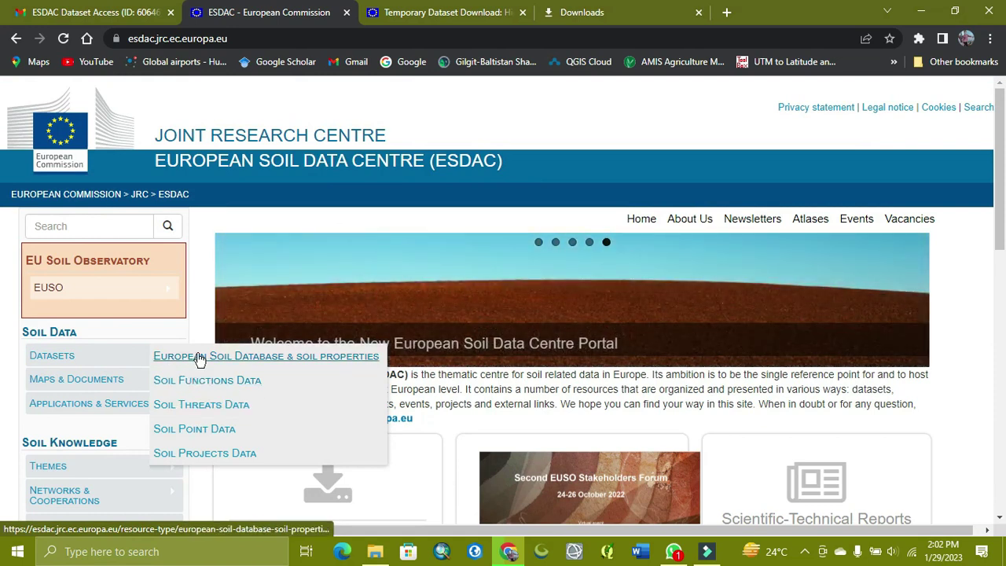
pyautogui.click(188, 364)
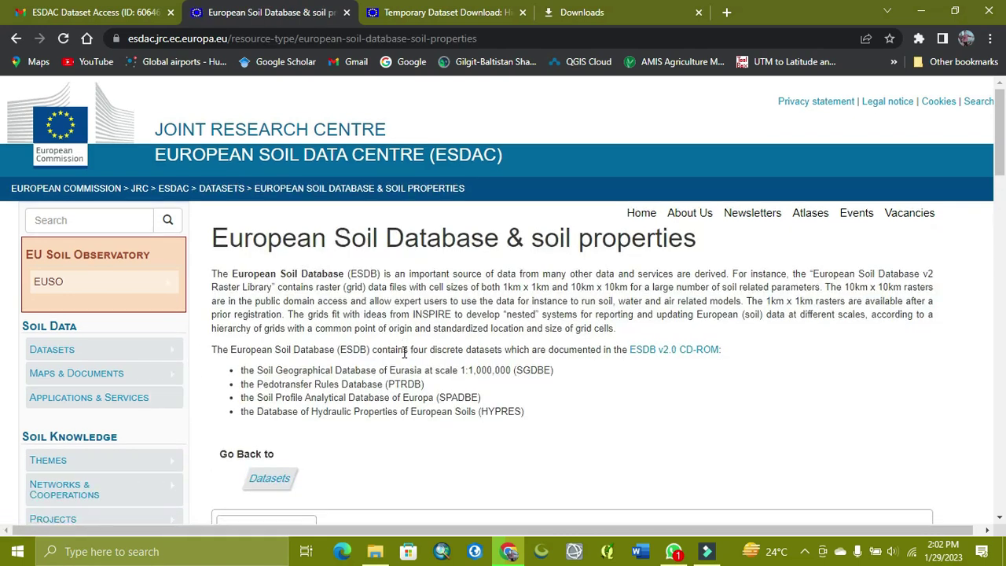
# Look through the resources listed under European Soil Database & soil properties, including their attachments and registration requirements
pyautogui.scroll(-5, 404, 353)
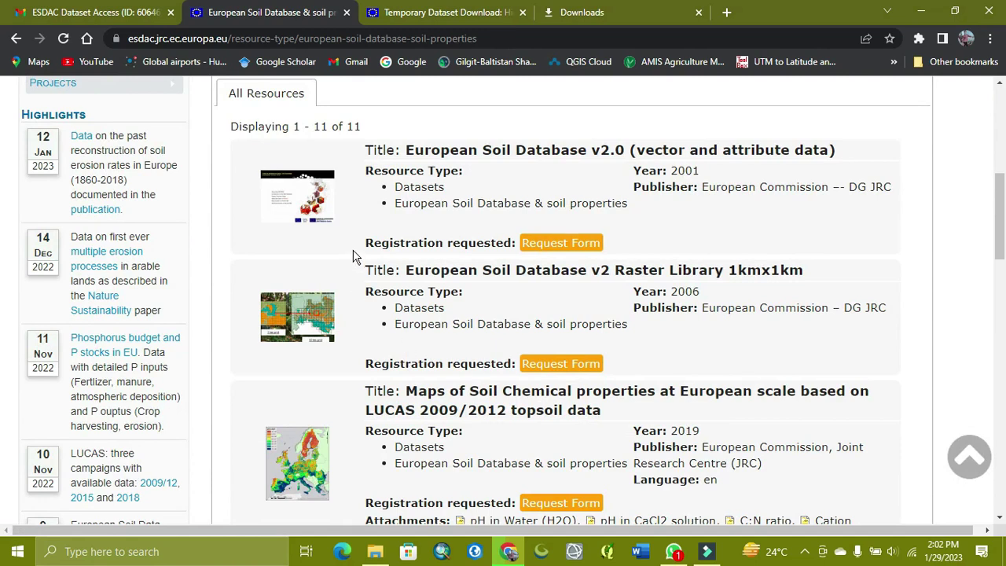
pyautogui.scroll(-2, 354, 254)
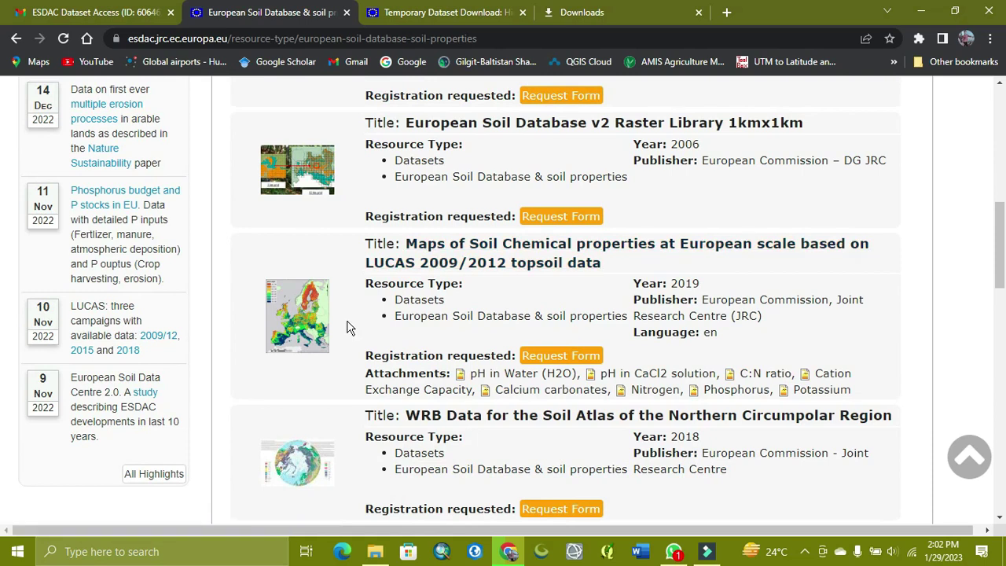
pyautogui.scroll(-3, 350, 328)
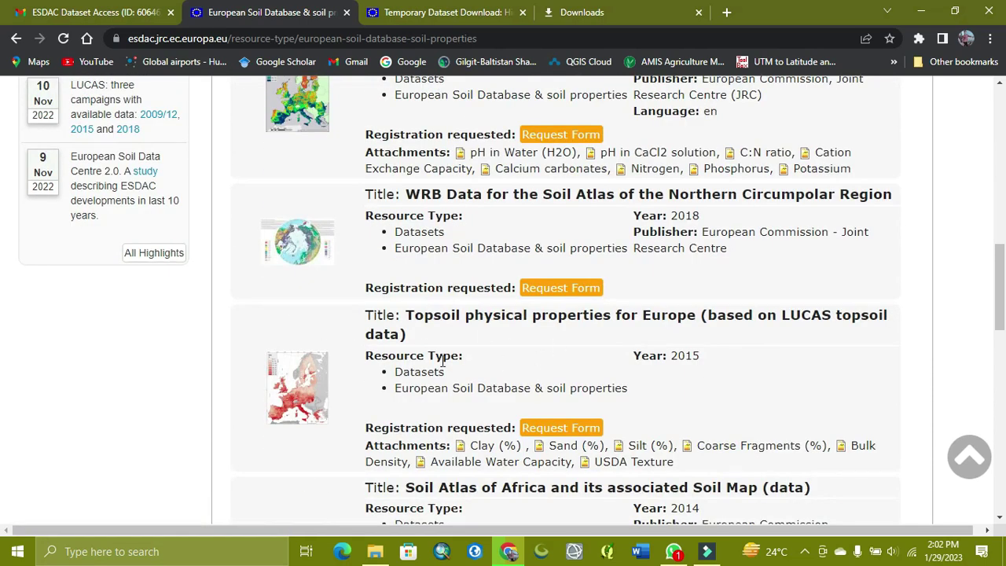
pyautogui.scroll(-3, 443, 360)
pyautogui.scroll(-1, 375, 427)
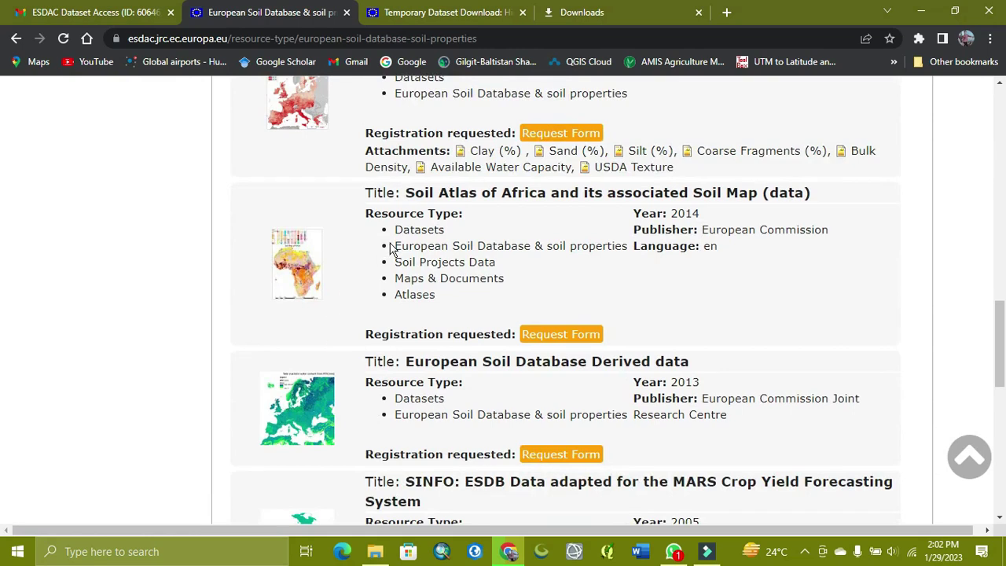
pyautogui.scroll(-5, 445, 269)
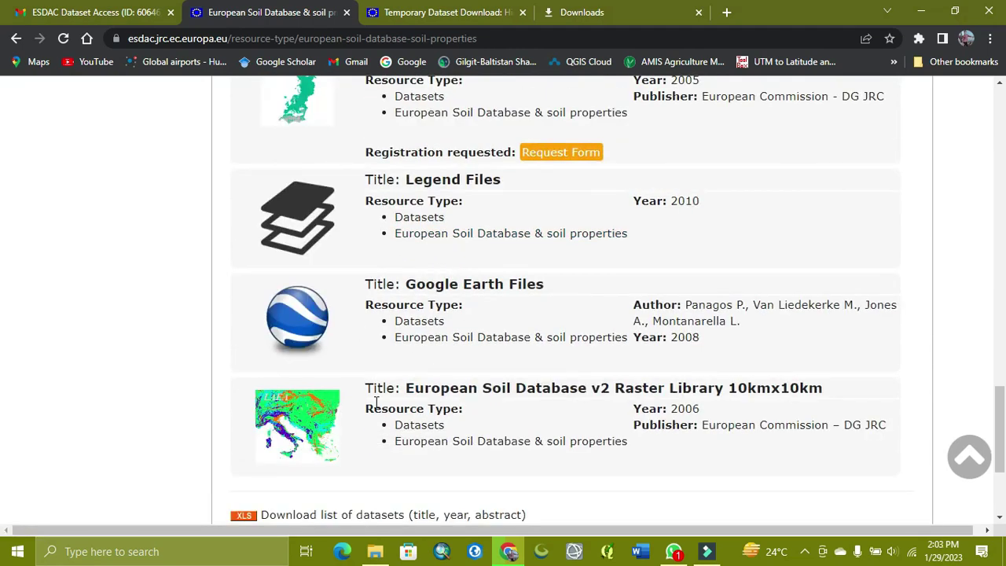
pyautogui.scroll(4, 445, 400)
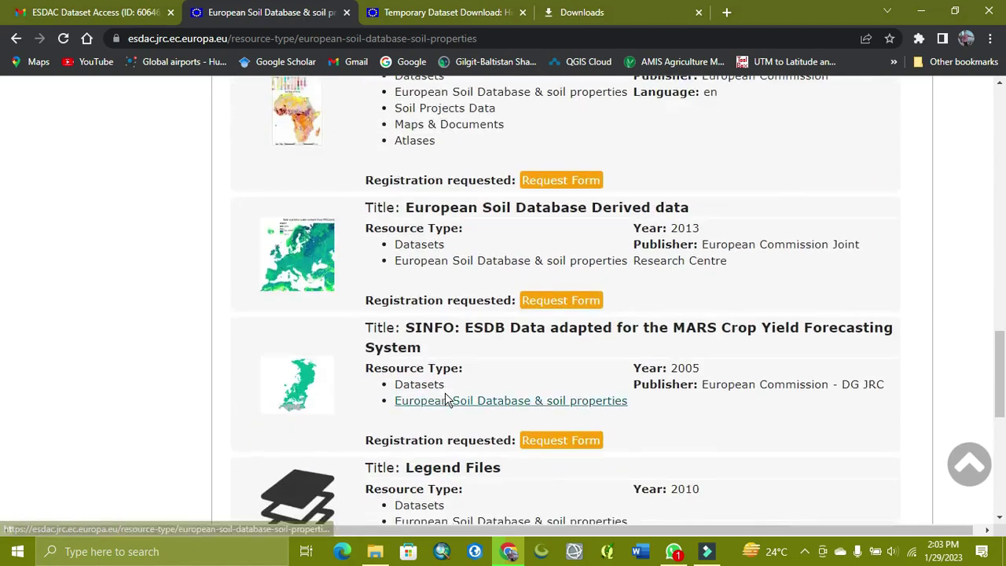
pyautogui.scroll(2, 446, 392)
pyautogui.scroll(-8, 445, 400)
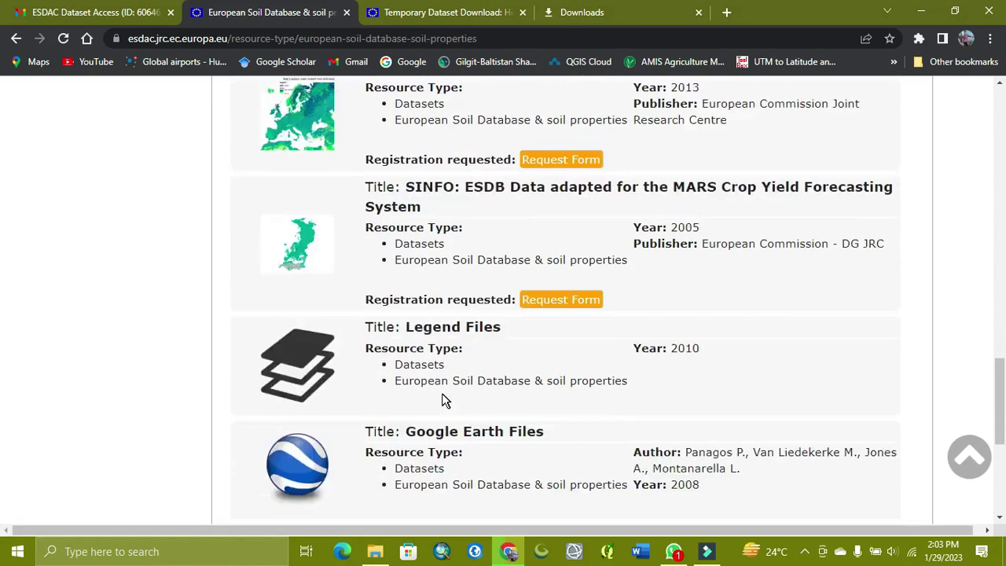
pyautogui.scroll(10, 404, 327)
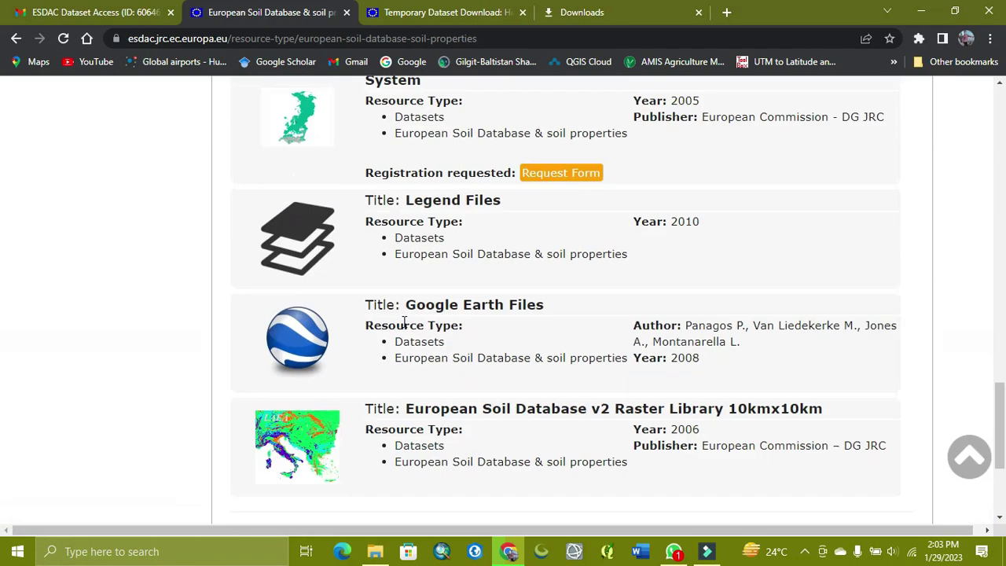
pyautogui.scroll(15, 403, 320)
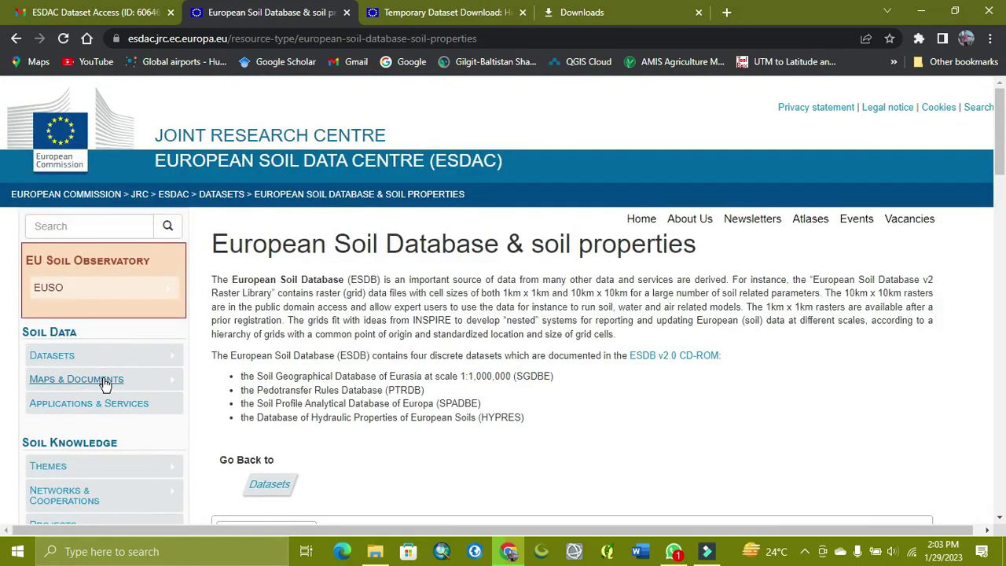
# Open the ESDAC overview page listing the datasets of all soil data categories
pyautogui.moveTo(102, 382)
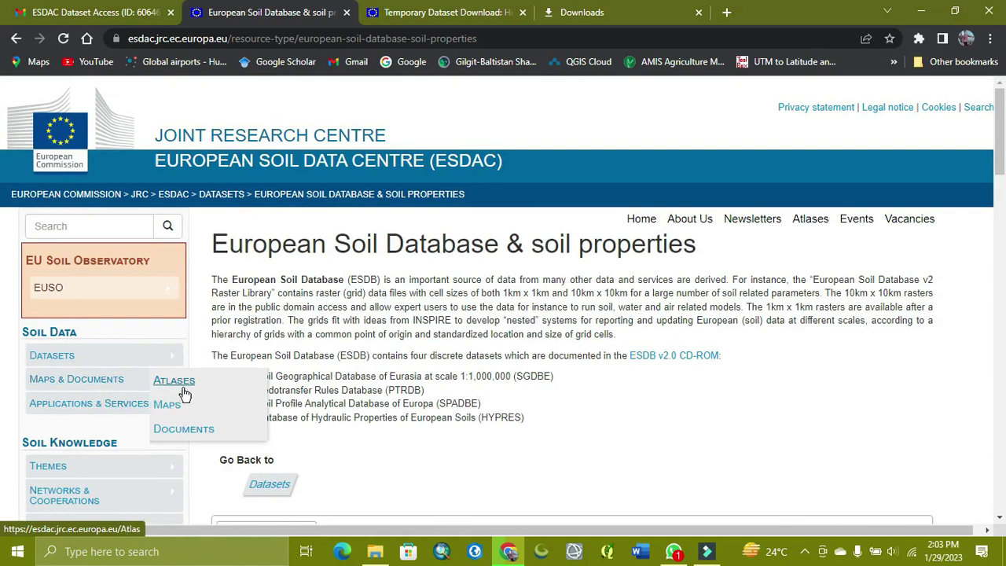
pyautogui.moveTo(87, 364)
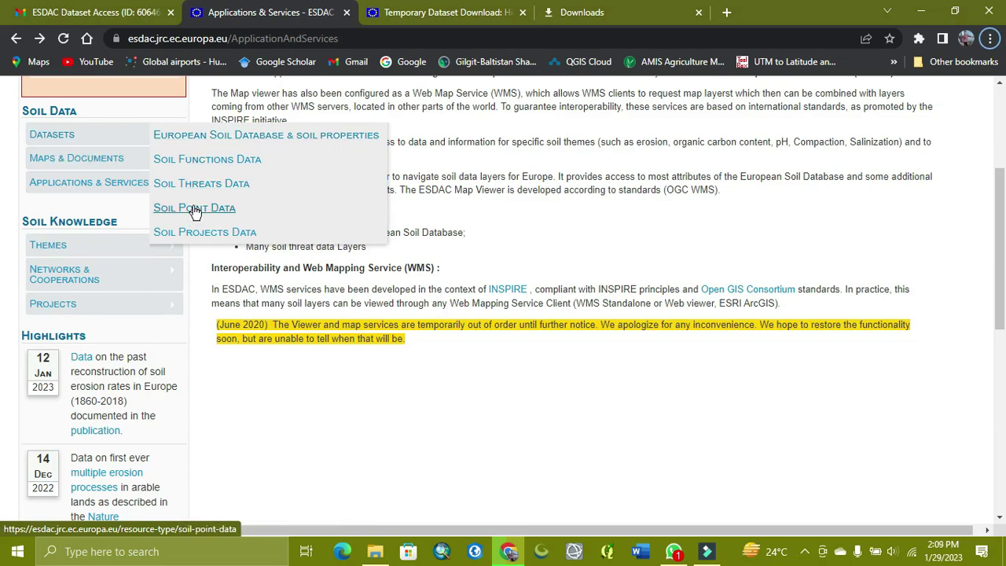
pyautogui.click(53, 135)
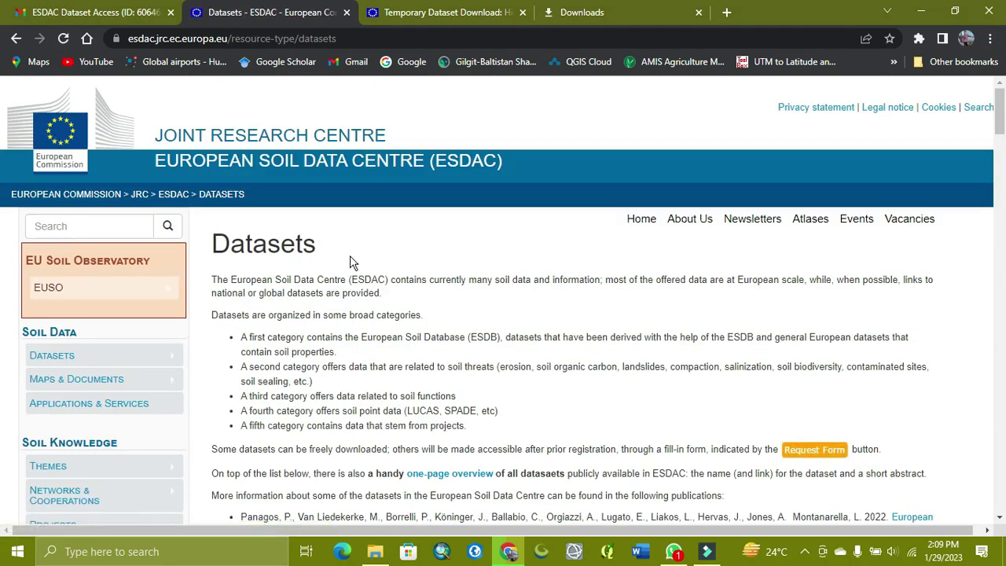
# Find the dataset "Global phosphorus losses due to soil erosion" in the full dataset list and open its page
pyautogui.scroll(-6, 352, 263)
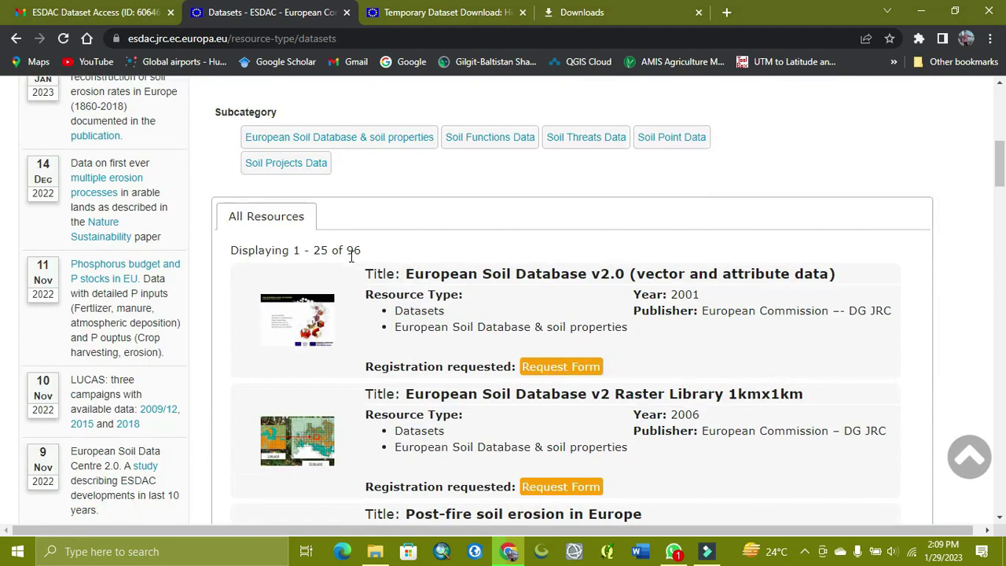
pyautogui.scroll(-2, 352, 260)
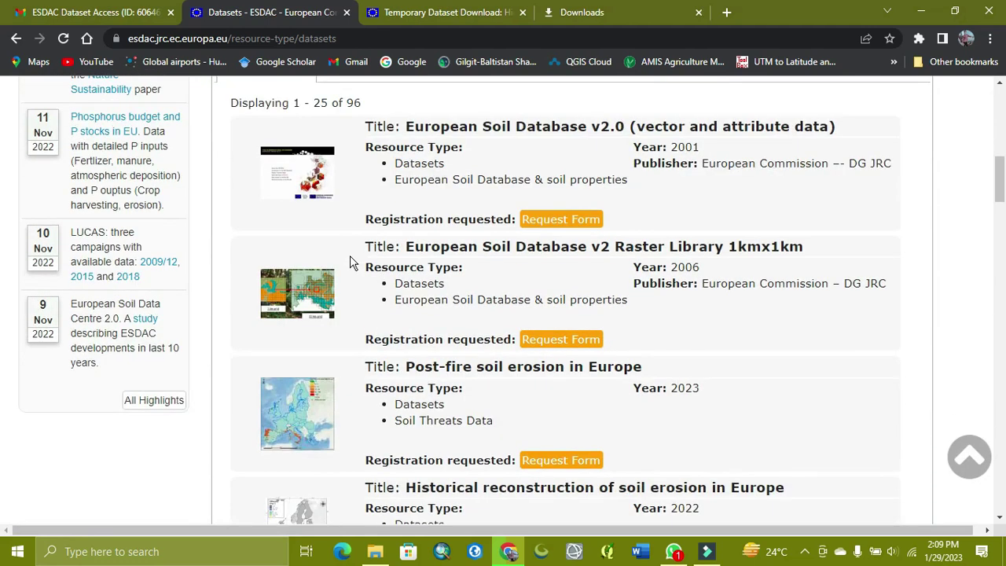
pyautogui.scroll(-6, 351, 262)
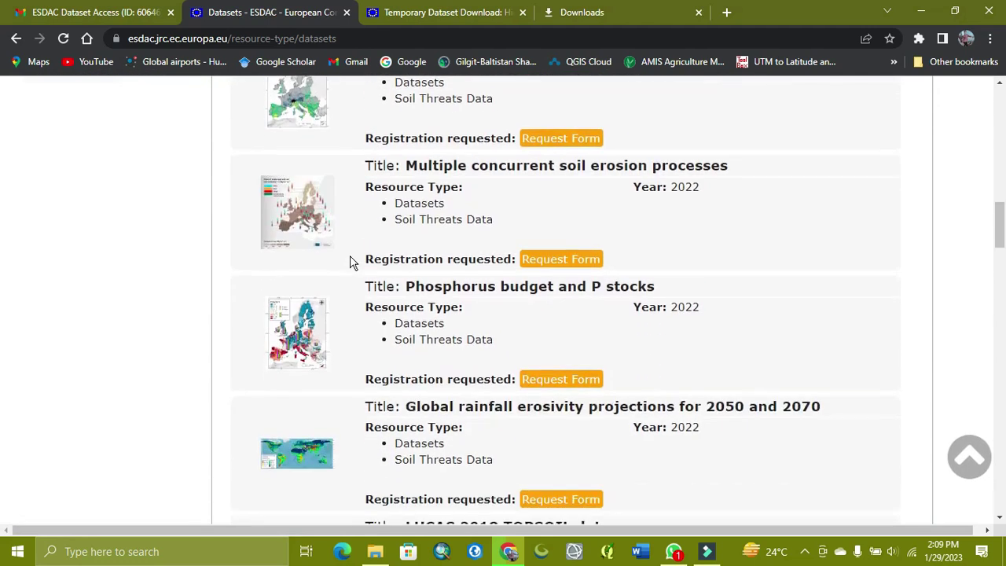
pyautogui.scroll(-3, 351, 262)
pyautogui.scroll(-1, 351, 262)
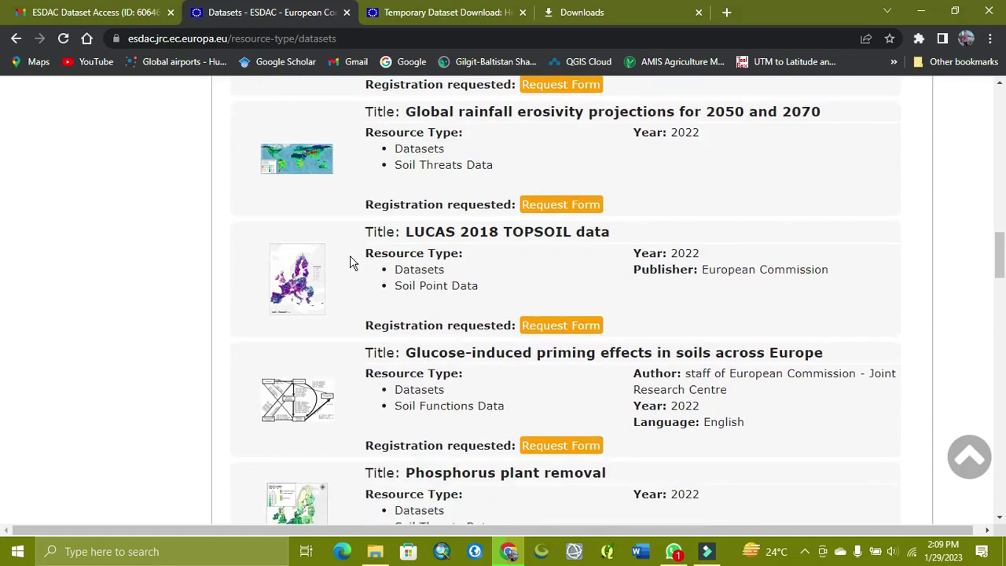
pyautogui.scroll(-5, 351, 262)
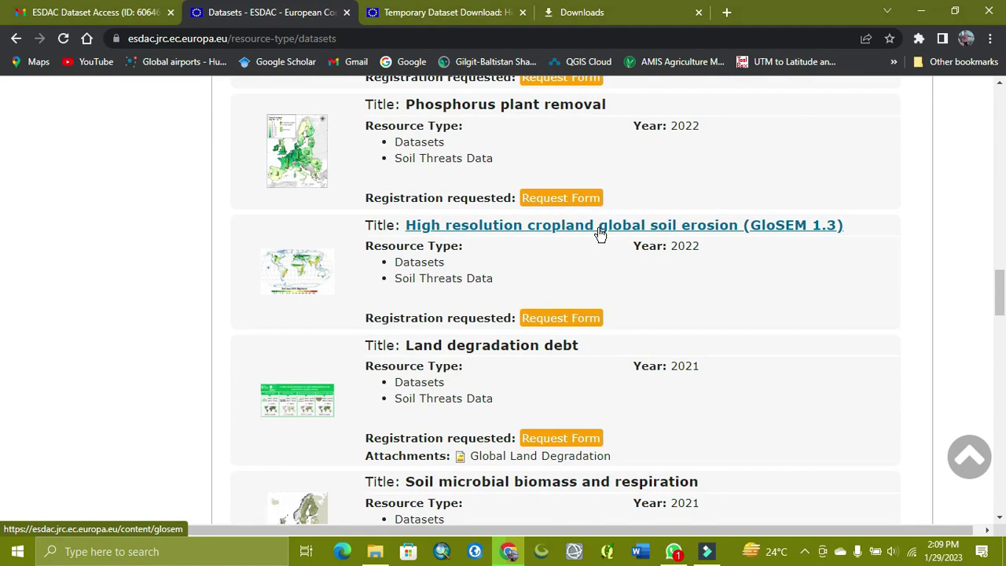
pyautogui.scroll(-1, 484, 283)
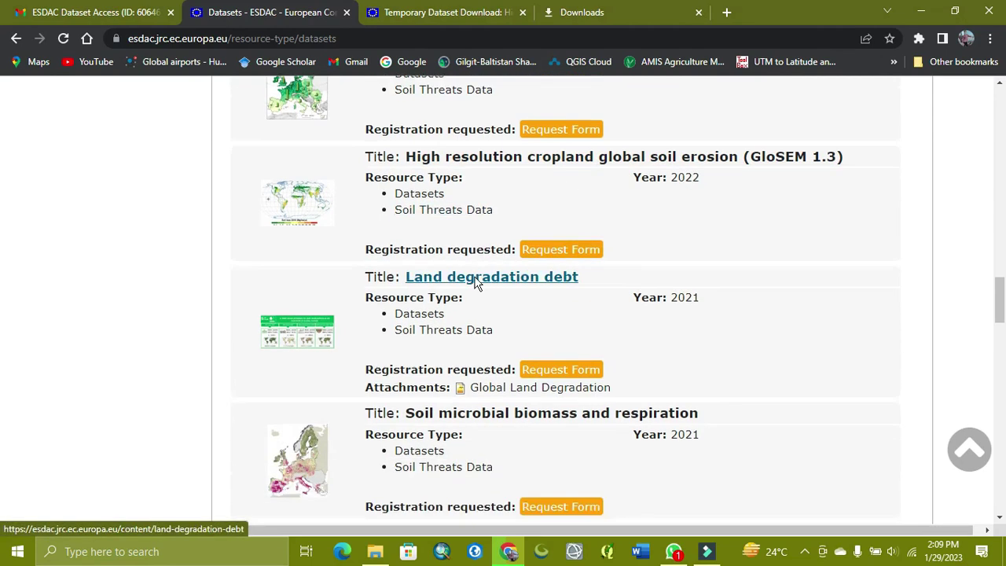
pyautogui.scroll(-5, 477, 283)
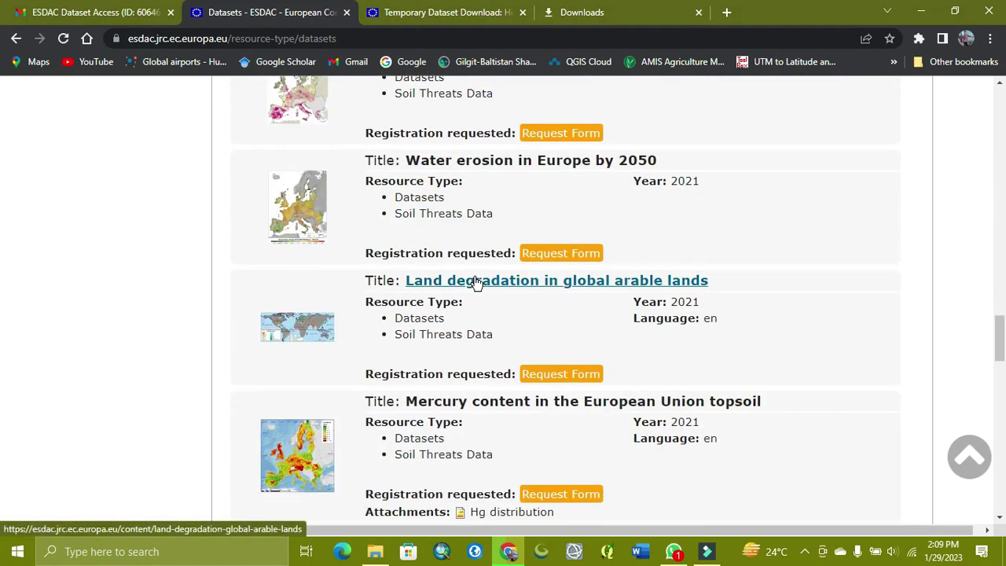
pyautogui.scroll(-7, 475, 283)
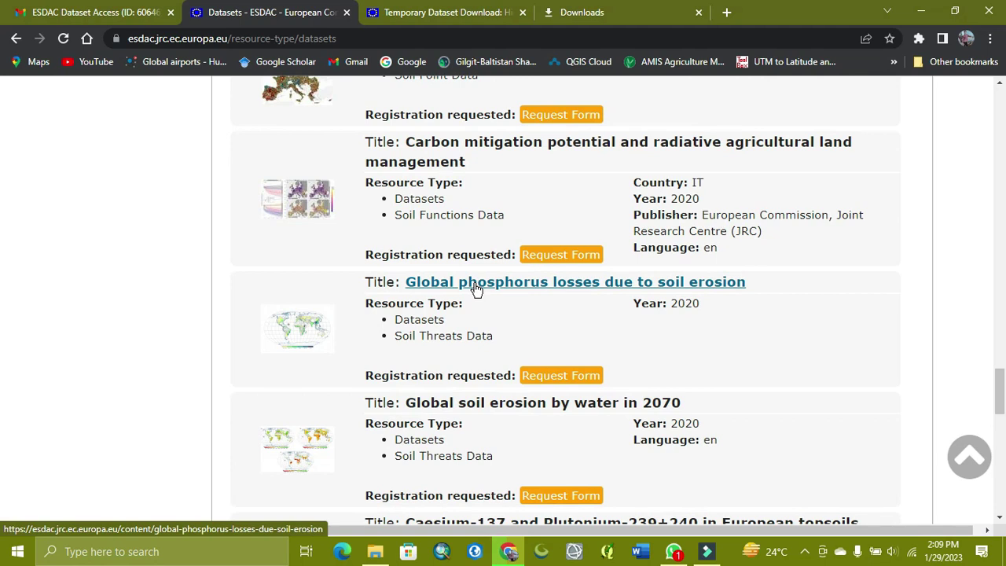
pyautogui.click(476, 290)
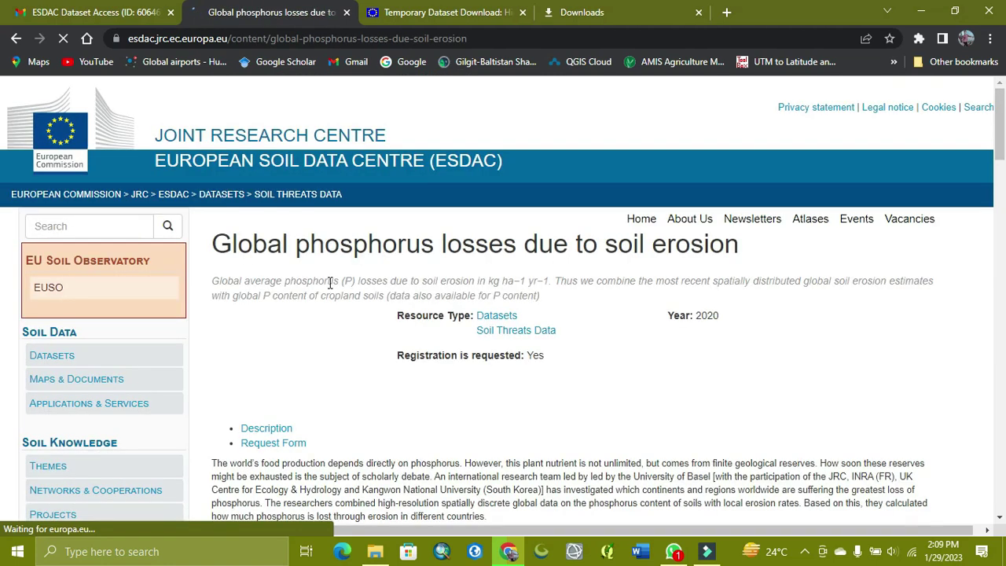
# Review the phosphorus dataset's description, main and input datasets, usage conditions and citation references
pyautogui.scroll(-2, 375, 367)
pyautogui.scroll(-3, 331, 226)
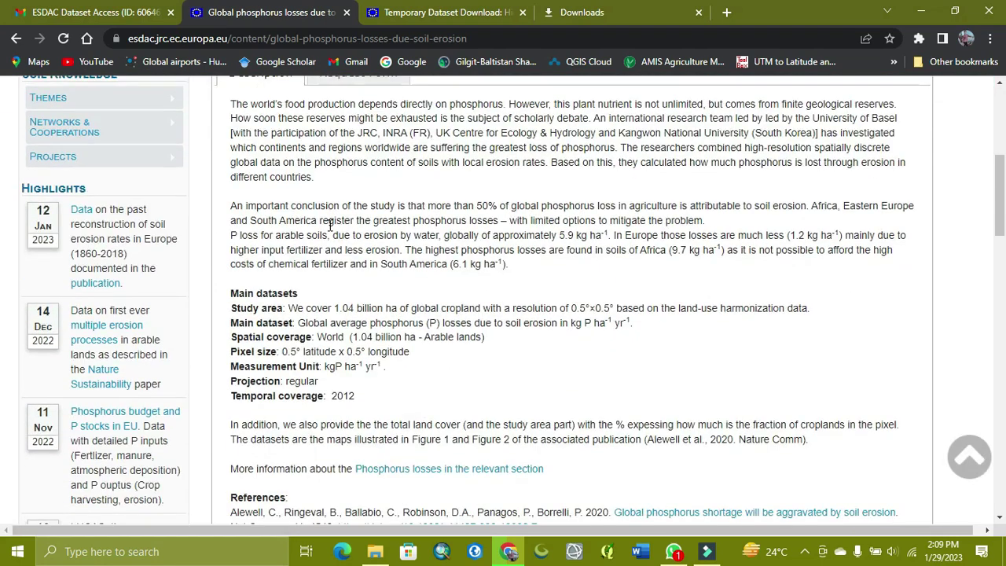
pyautogui.scroll(-12, 330, 226)
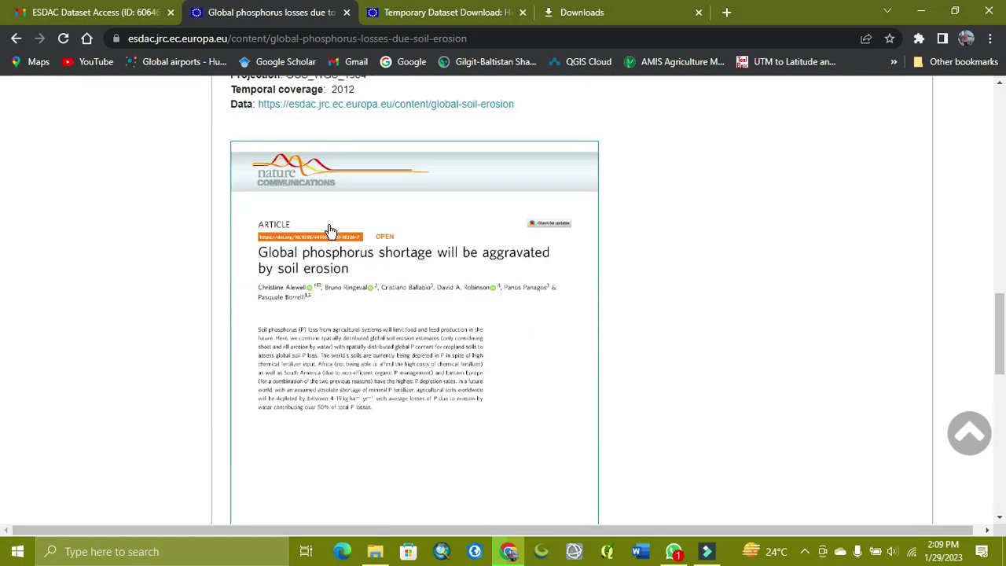
pyautogui.scroll(-12, 330, 228)
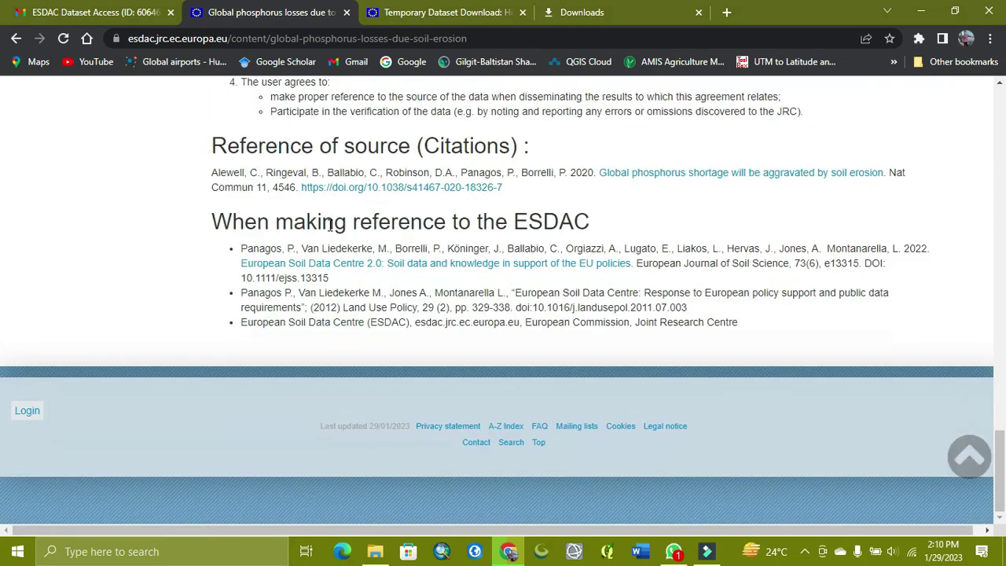
pyautogui.scroll(20, 330, 226)
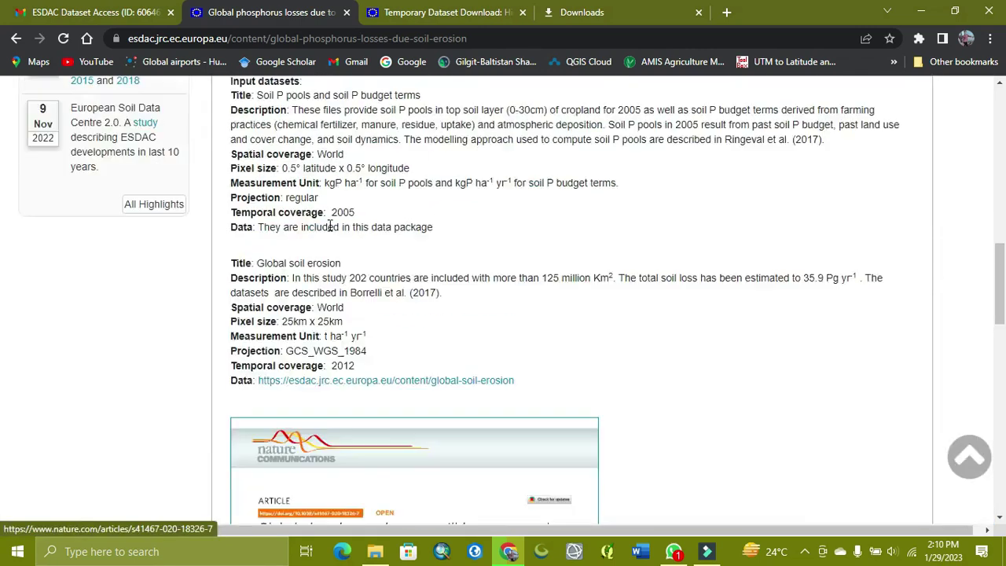
pyautogui.scroll(4, 330, 225)
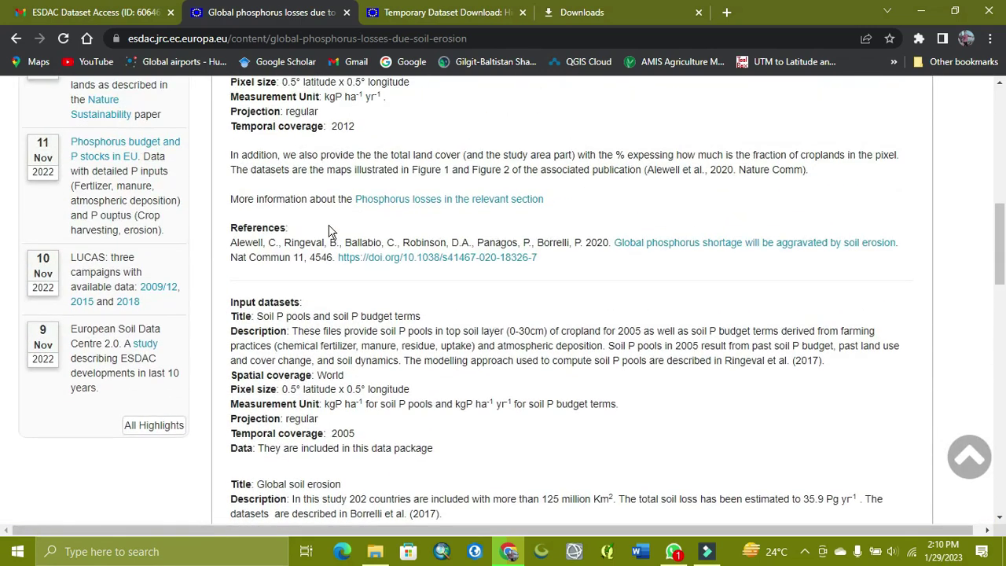
pyautogui.scroll(4, 330, 225)
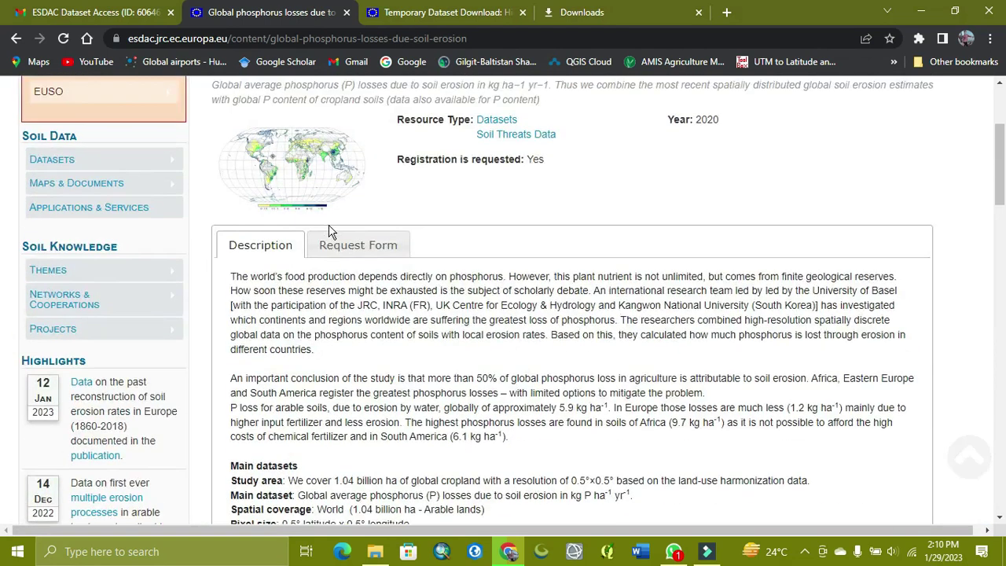
# Open the phosphorus dataset's request form and fill in the requester's e-mail address and full name, organisation EDUCATIONAL and country Pakistan
pyautogui.click(356, 245)
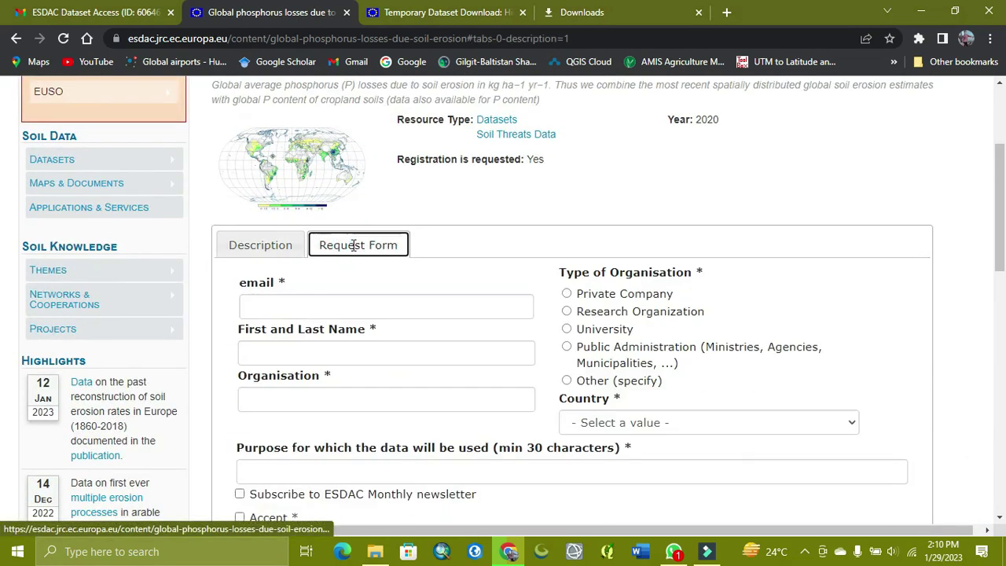
pyautogui.click(312, 301)
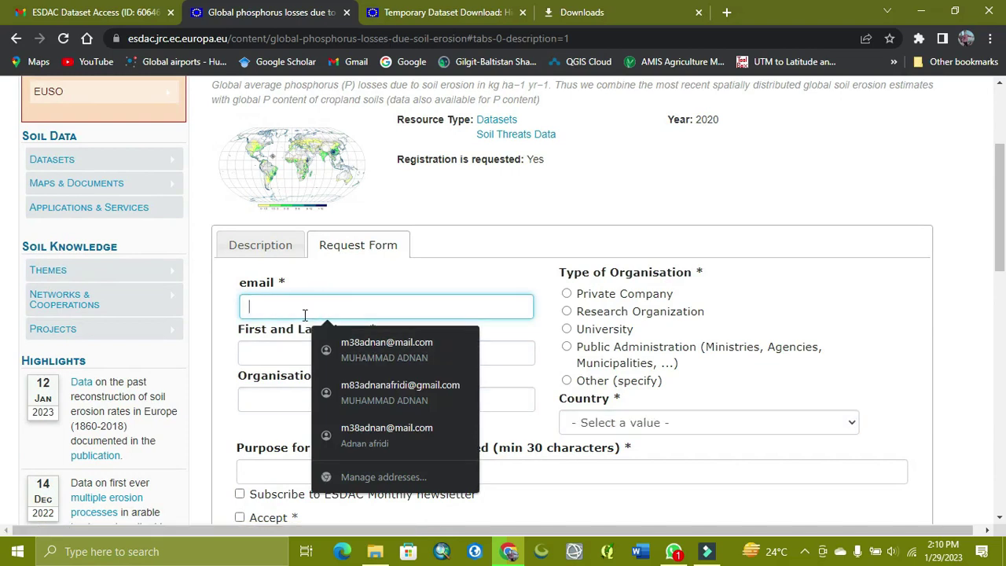
pyautogui.click(359, 344)
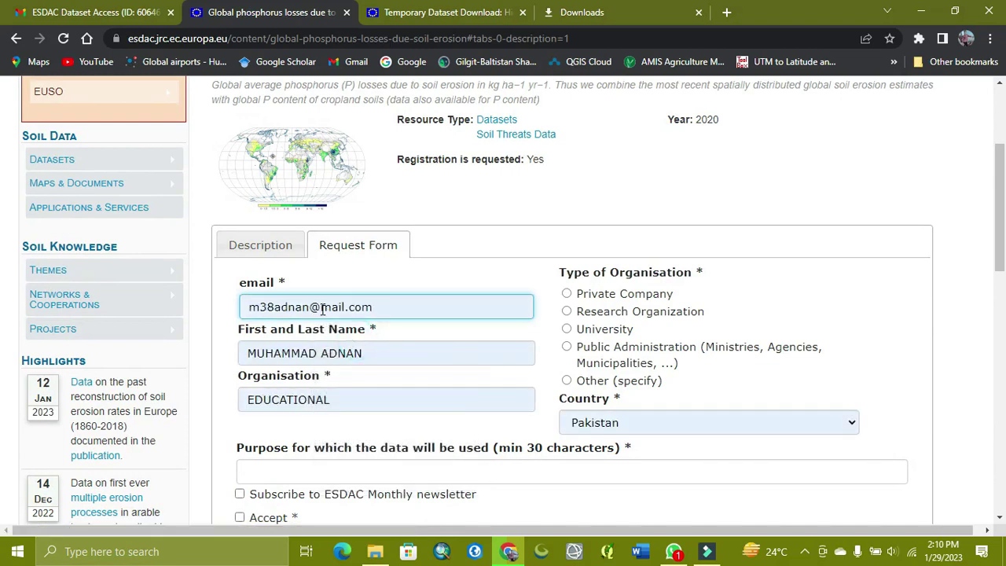
pyautogui.click(322, 308)
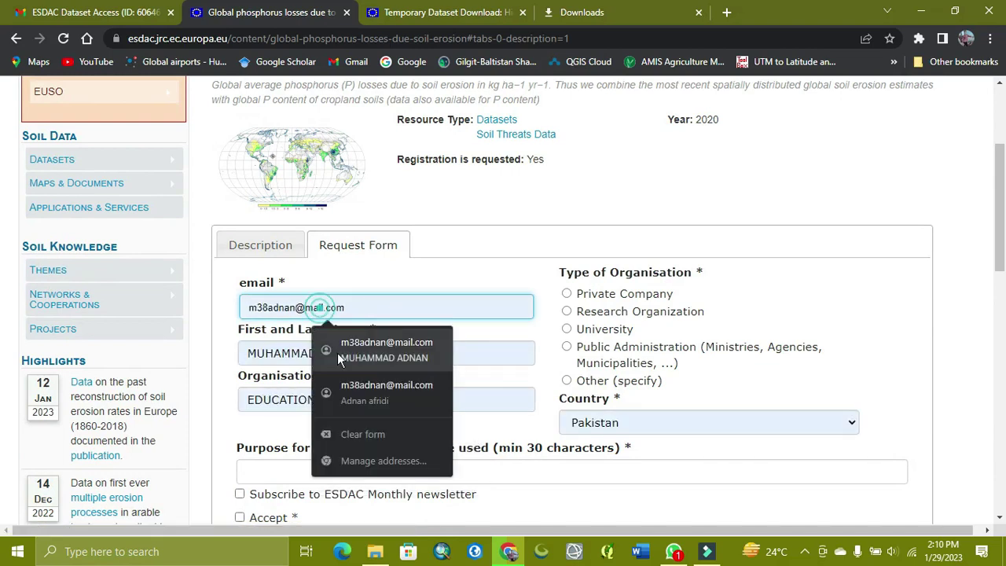
pyautogui.click(320, 306)
pyautogui.write('g')
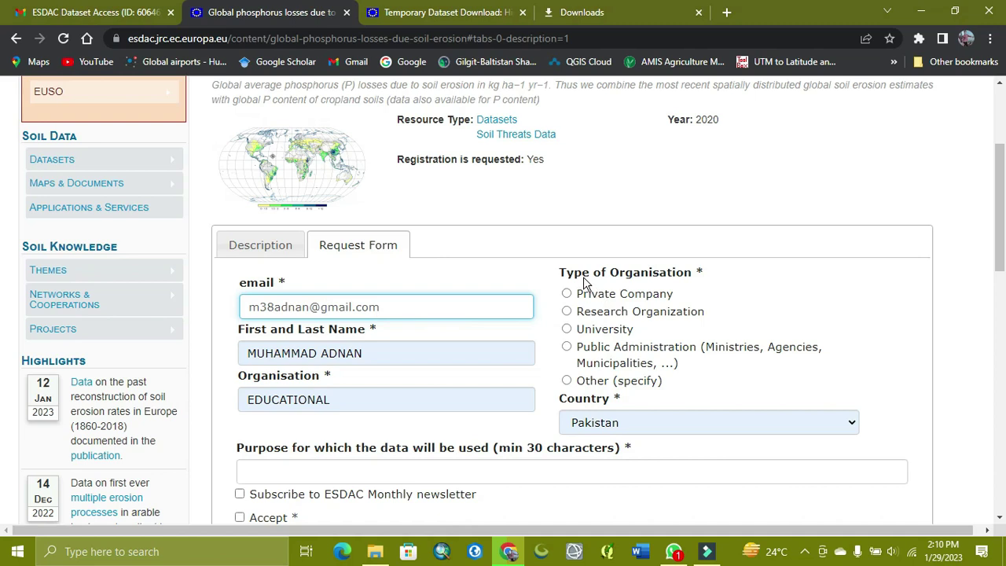
# Set the organisation type to University and the data purpose to "I want it For my 4th year Semester project"
pyautogui.click(567, 330)
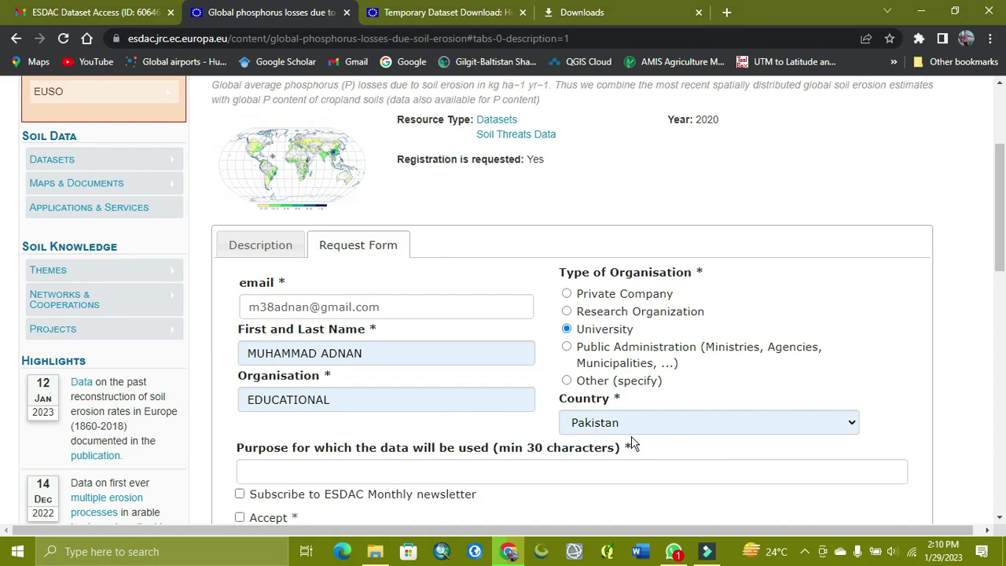
pyautogui.scroll(1, 659, 437)
pyautogui.scroll(-2, 659, 437)
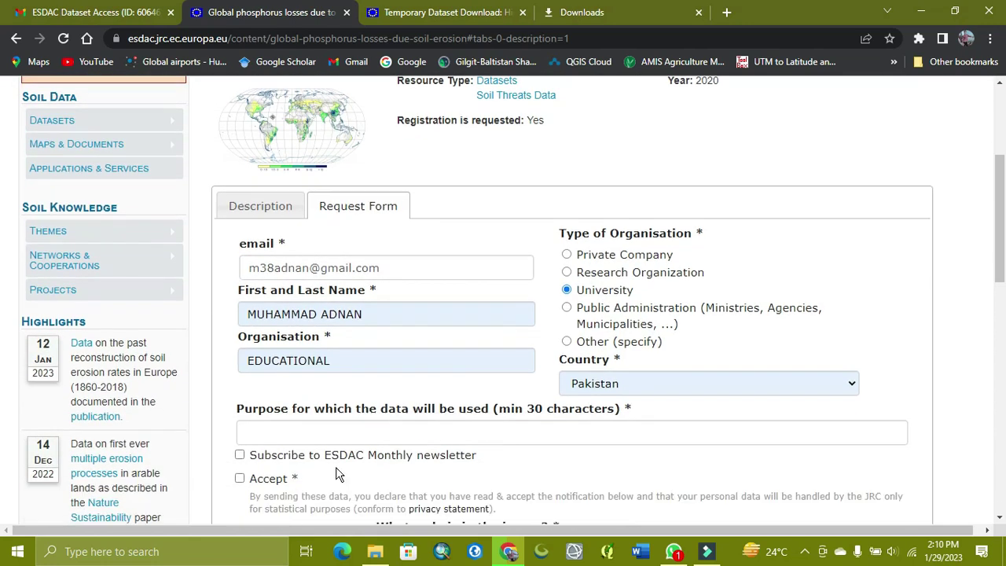
pyautogui.click(321, 393)
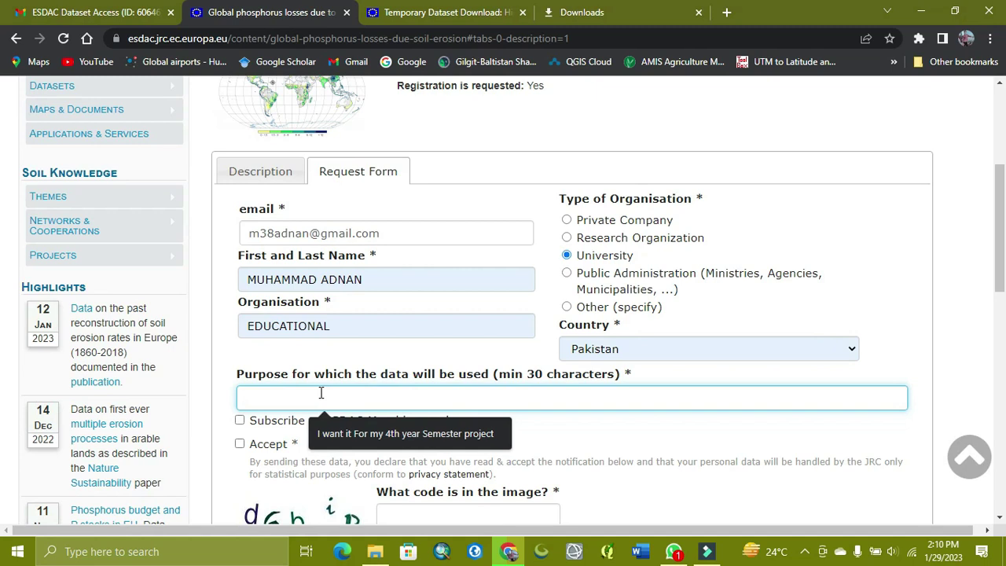
pyautogui.click(367, 442)
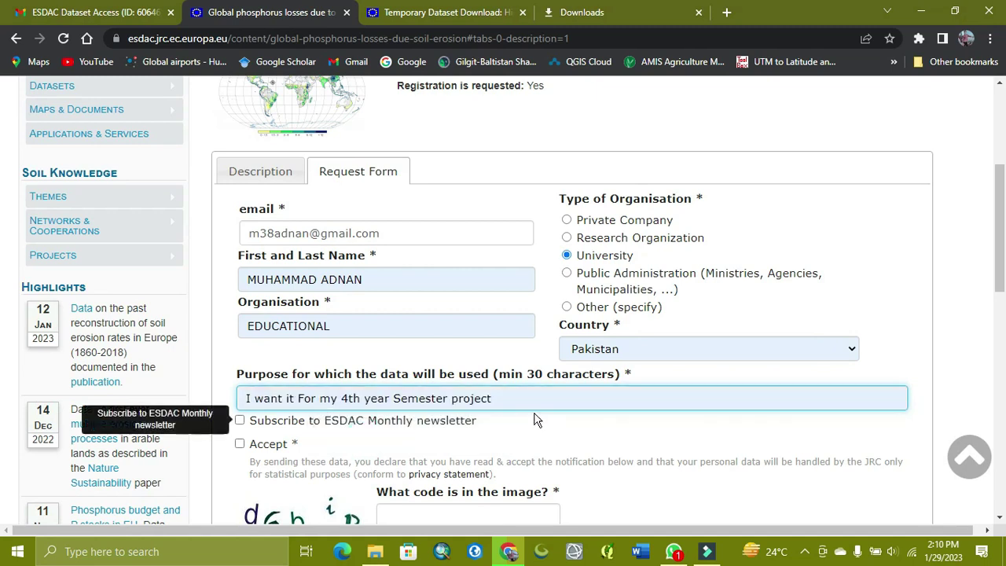
# Accept the data terms, enter the verification code shown in the image and submit the dataset request
pyautogui.click(235, 447)
pyautogui.click(239, 443)
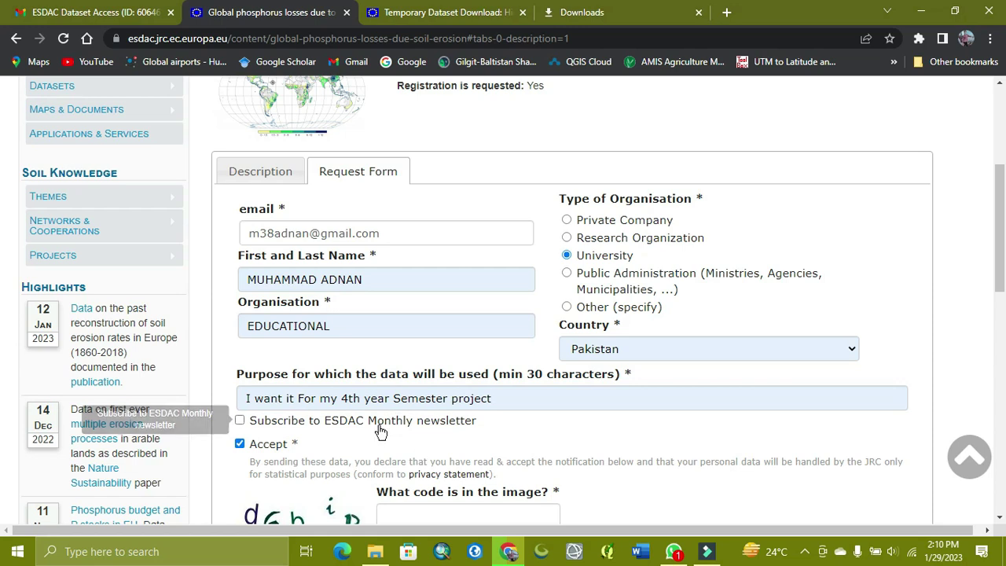
pyautogui.scroll(-1, 315, 416)
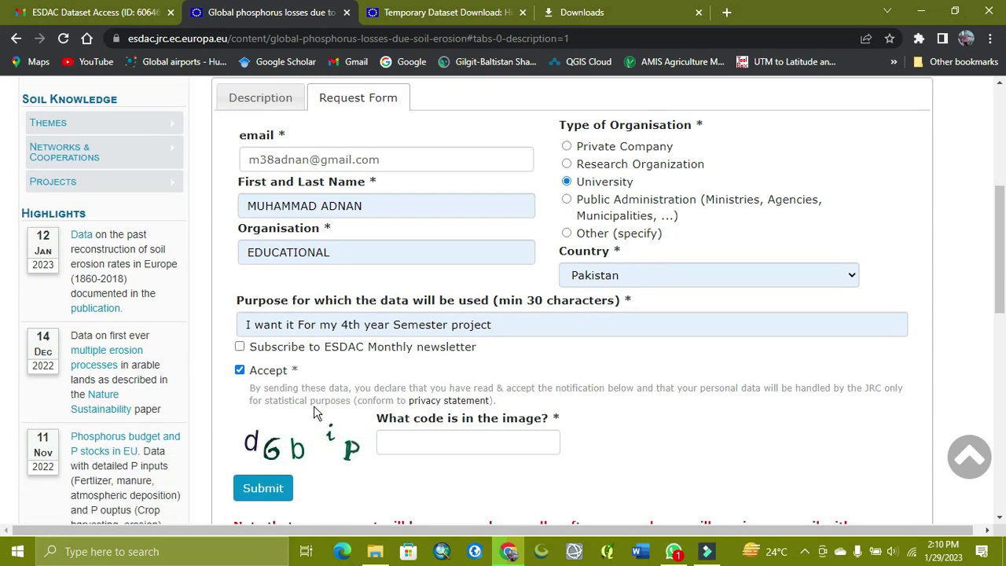
pyautogui.click(418, 444)
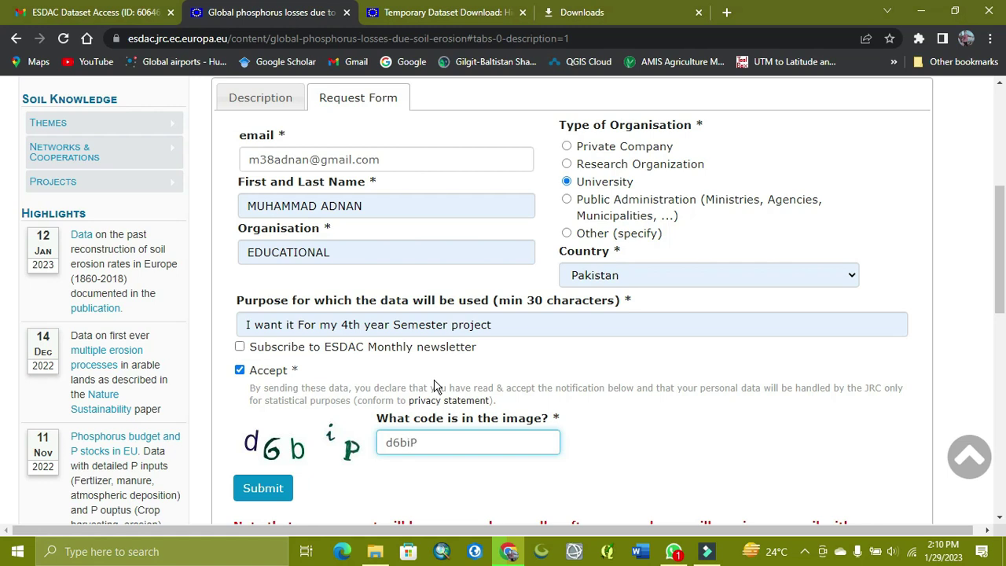
pyautogui.click(263, 490)
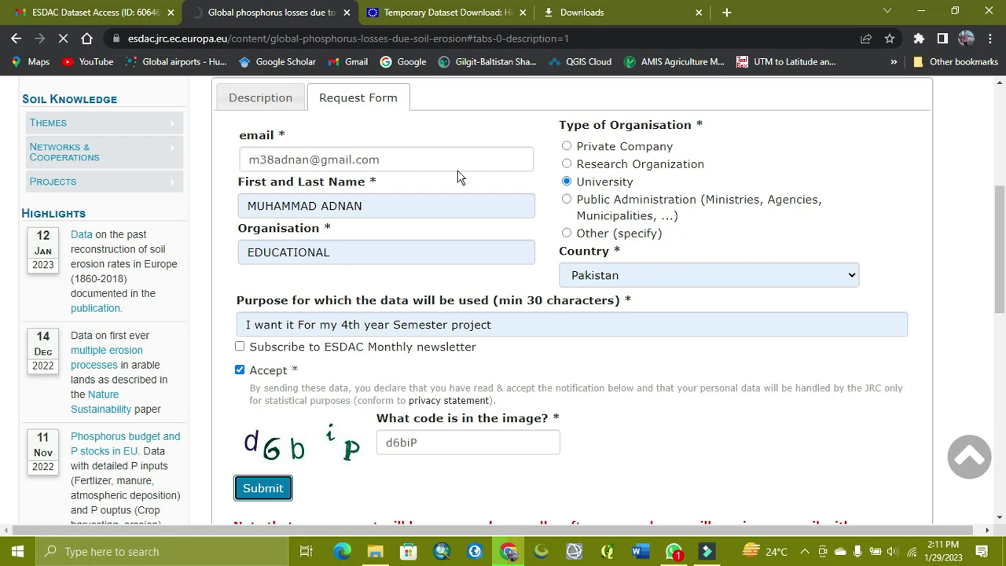
# Review the downloadable layers on the temporary GloSEM 1.3 dataset page and check the browser's download list
pyautogui.click(468, 13)
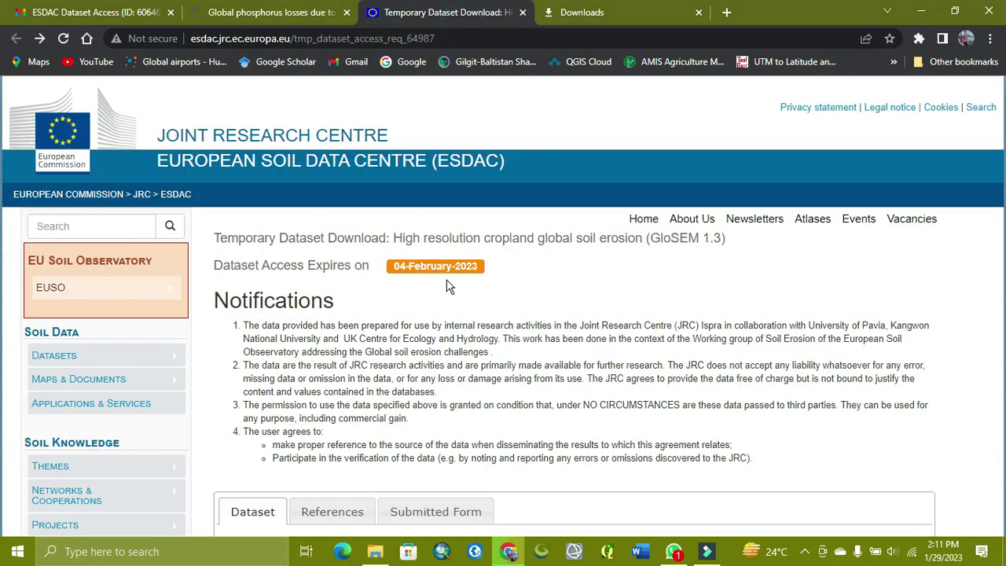
pyautogui.scroll(-4, 409, 264)
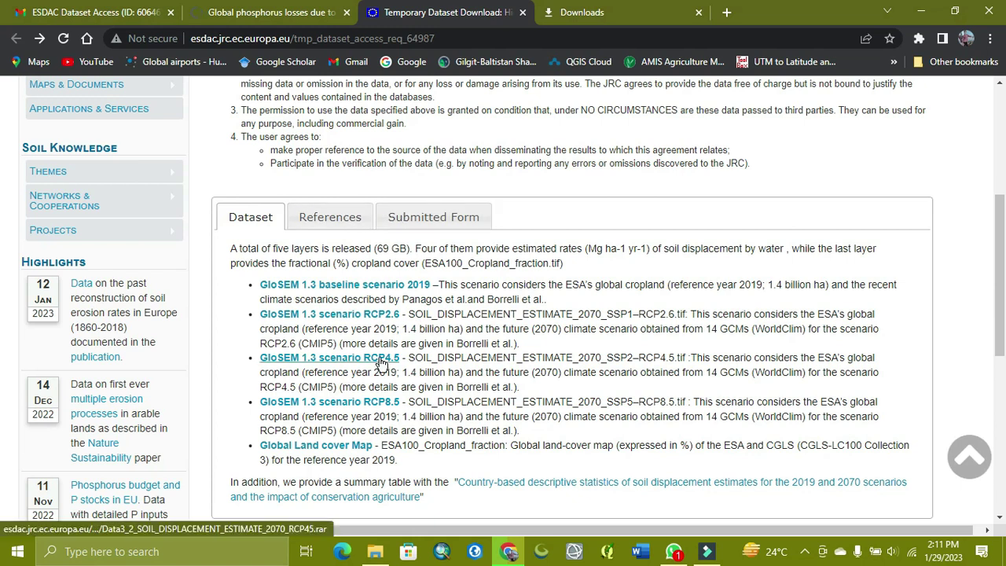
pyautogui.scroll(-2, 362, 338)
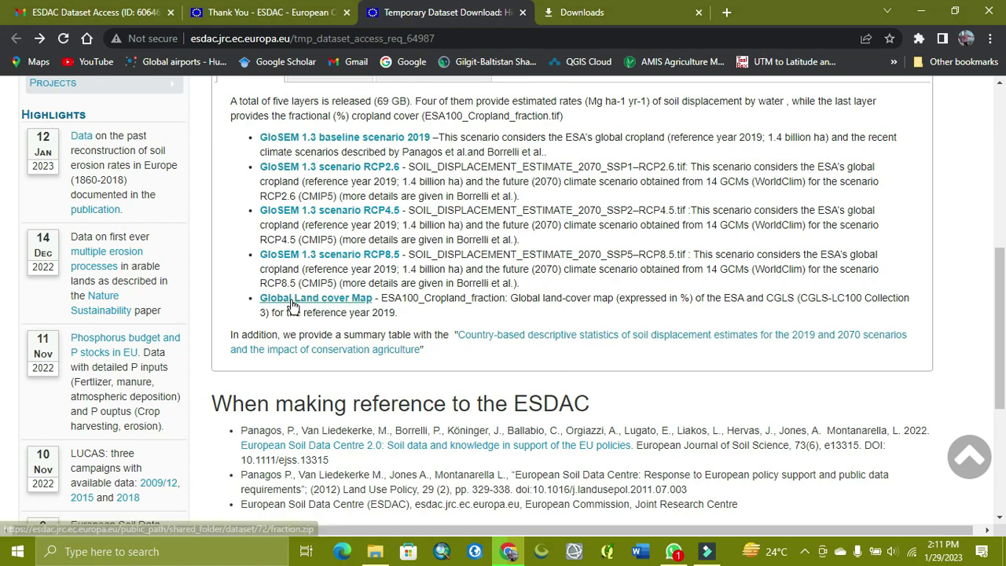
pyautogui.click(586, 20)
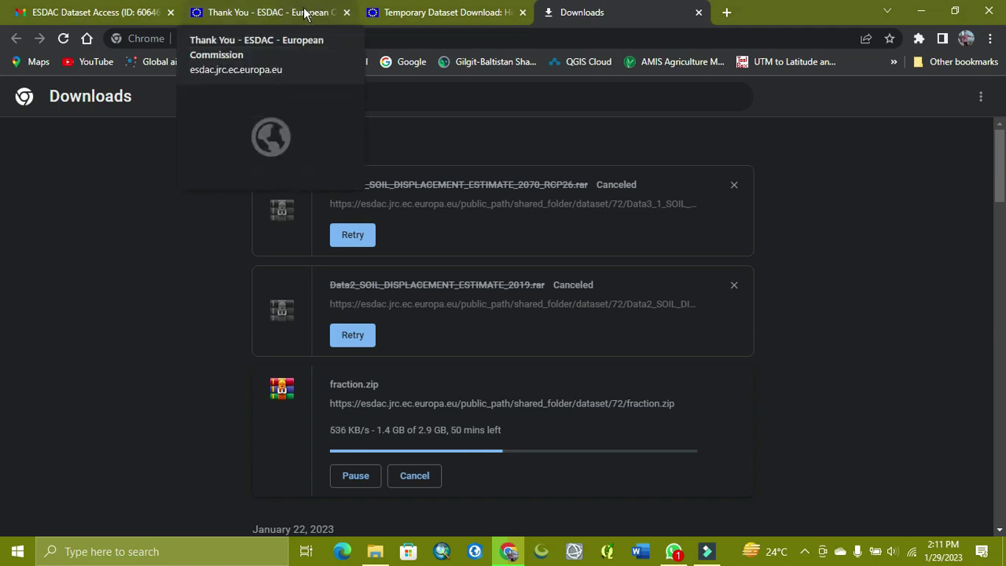
pyautogui.click(394, 13)
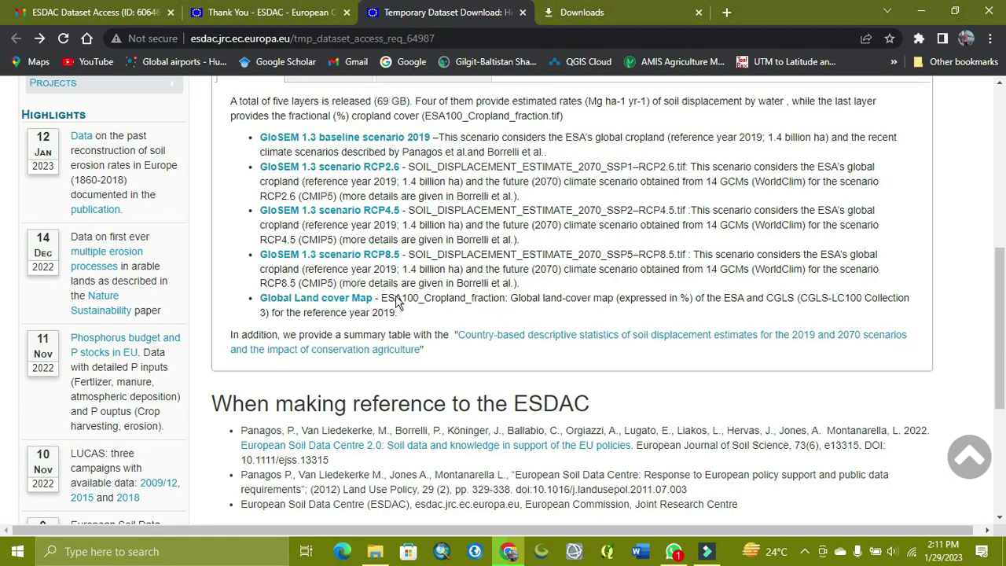
# Check the request's confirmation page and read the ESDAC e-mail in Gmail about accessing the GloSEM 1.3 dataset
pyautogui.click(281, 14)
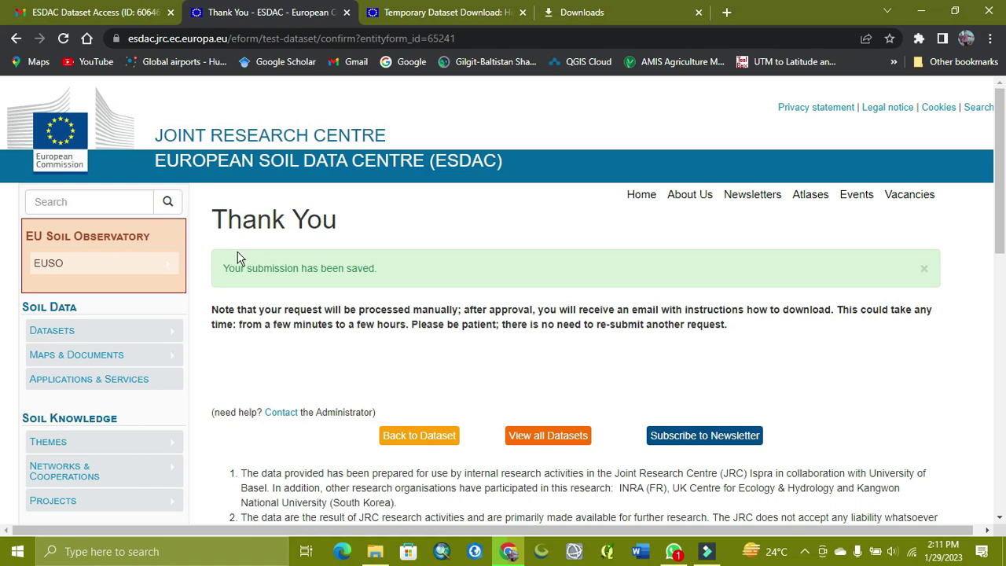
pyautogui.click(116, 13)
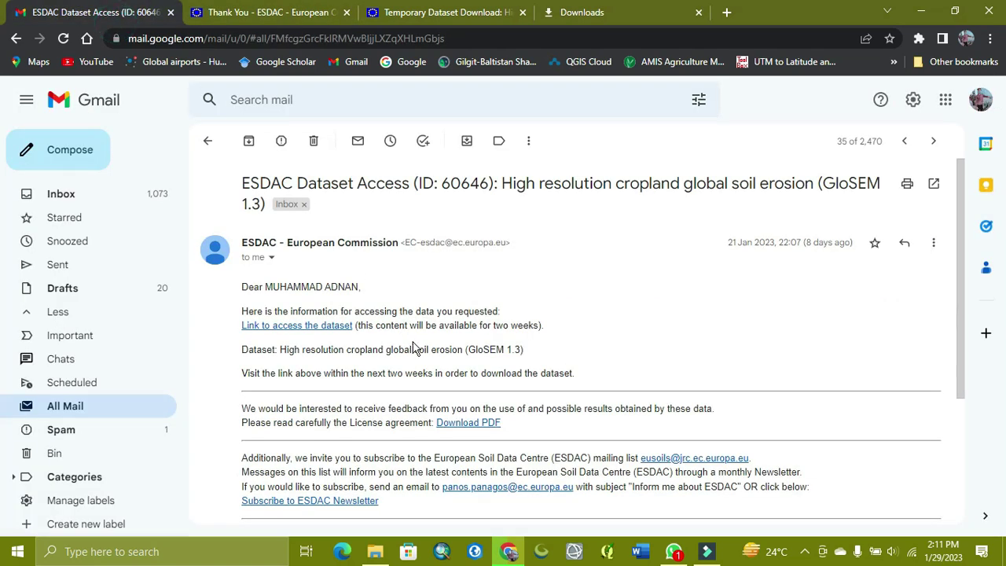
pyautogui.scroll(-1, 415, 348)
pyautogui.scroll(-1, 415, 348)
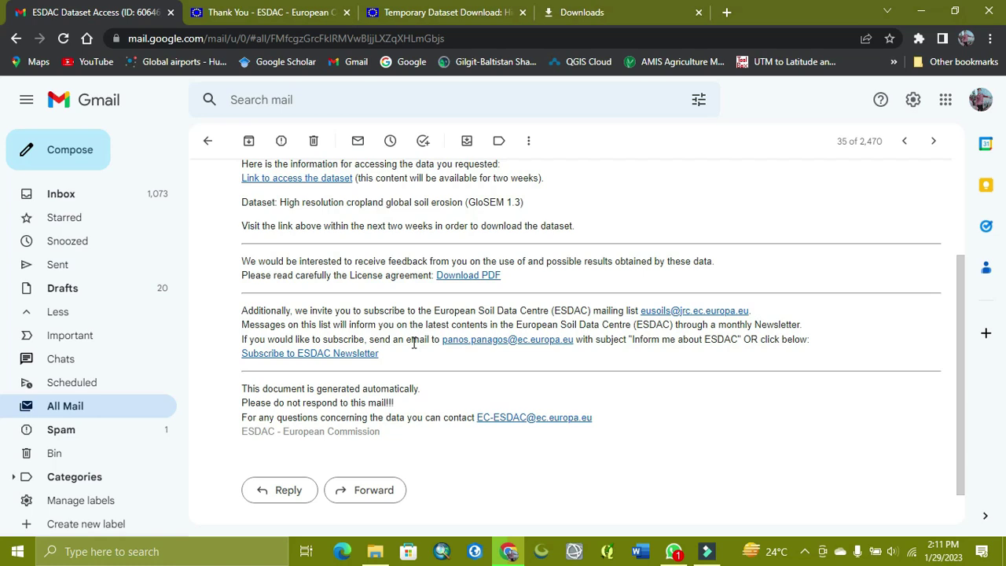
pyautogui.scroll(1, 414, 343)
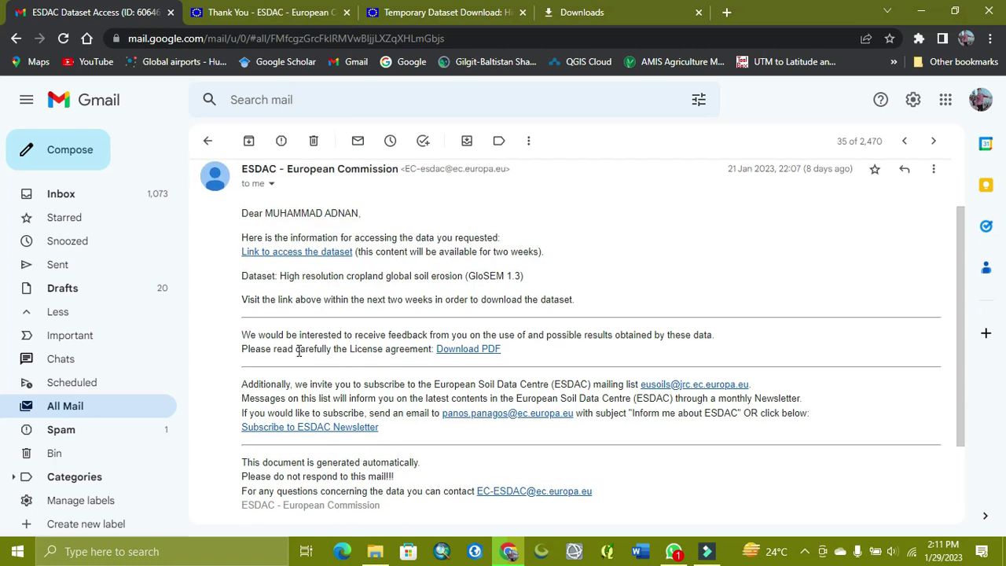
pyautogui.scroll(-2, 507, 305)
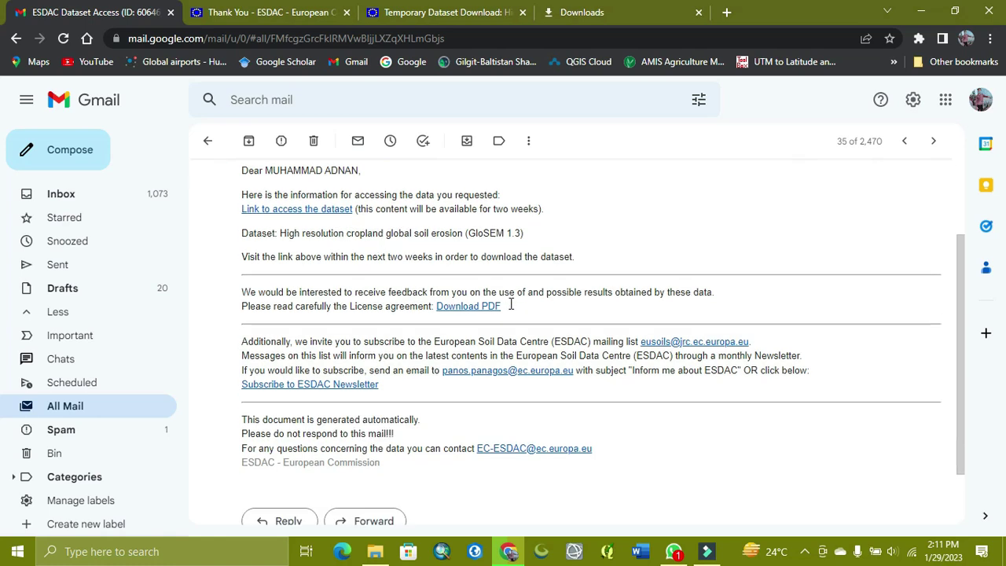
pyautogui.scroll(2, 386, 349)
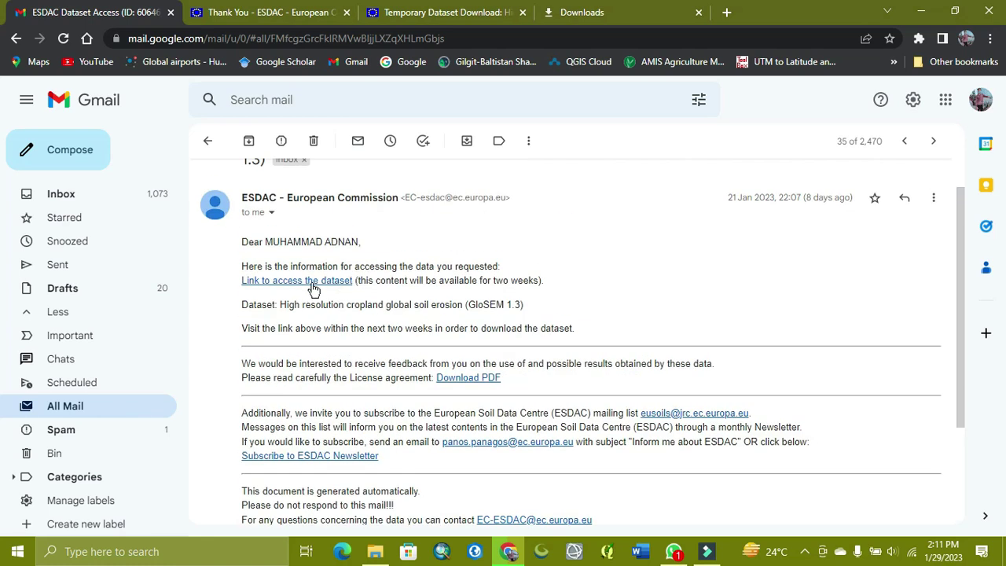
pyautogui.scroll(-3, 401, 307)
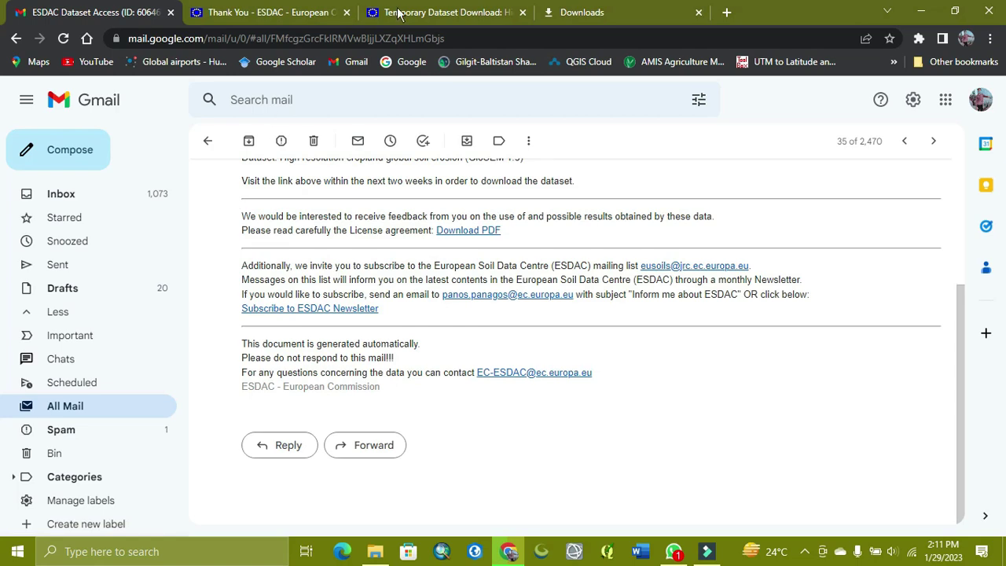